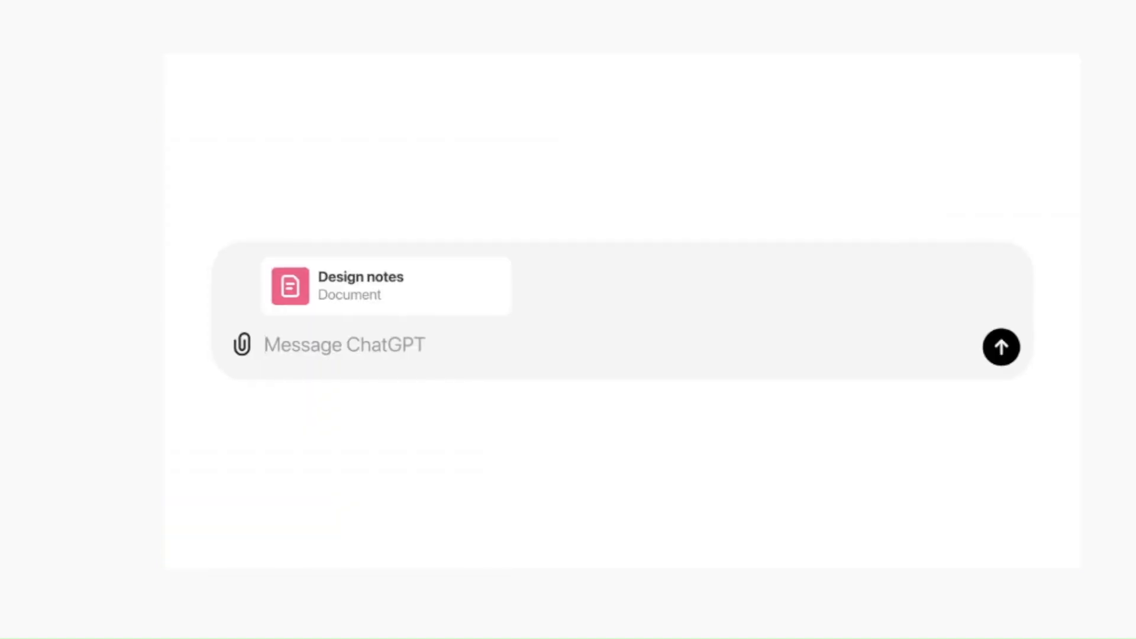
# - Have ChatGPT draft a short blog post from the attached Design notes and apply its suggestion to add a specific brand example to the introduction
pyautogui.write('draft a short blog post from my notes')
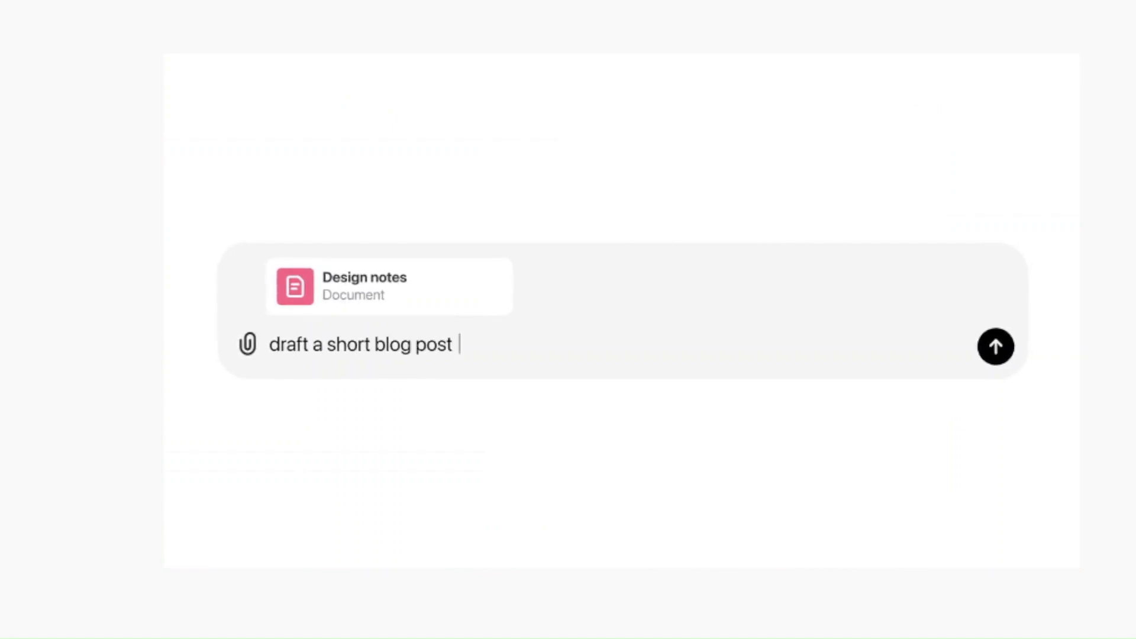
pyautogui.press('Return')
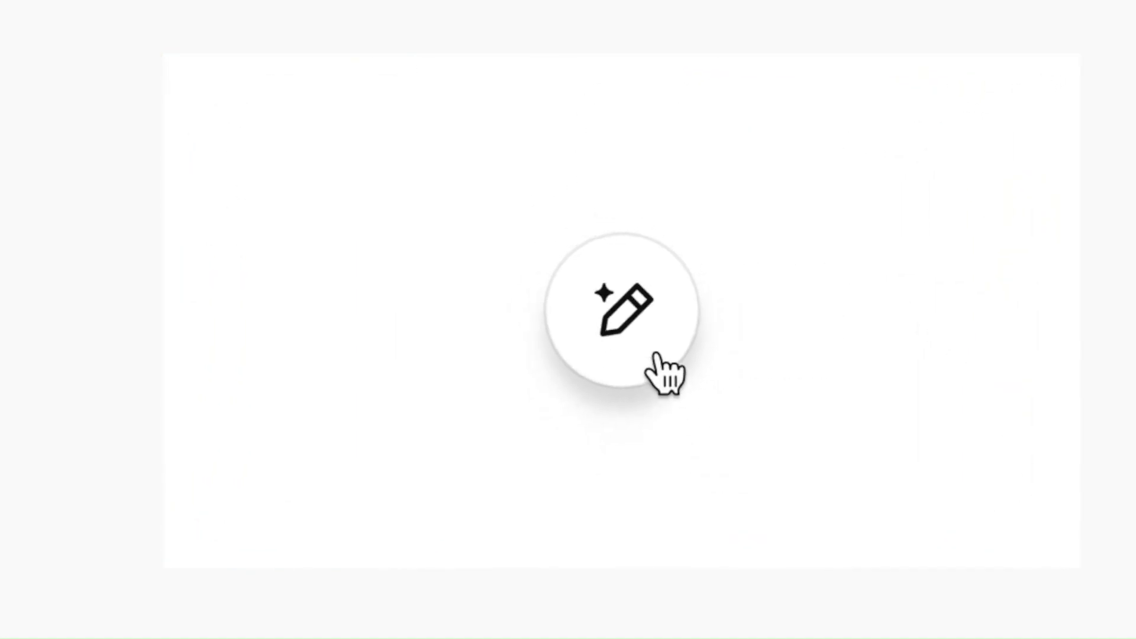
pyautogui.click(656, 362)
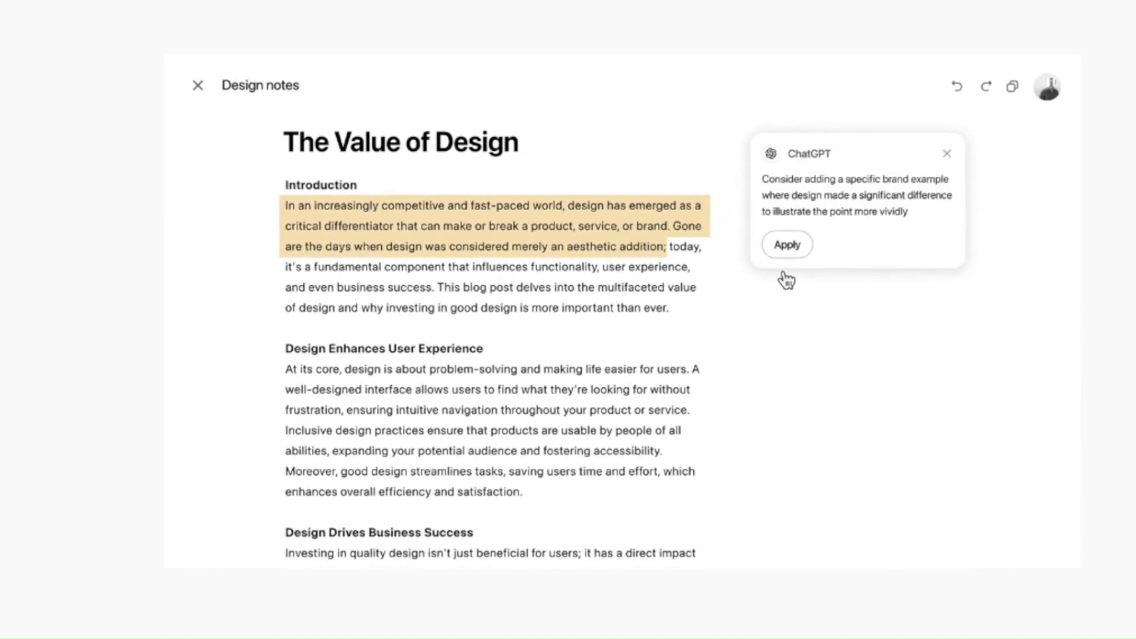
pyautogui.click(787, 244)
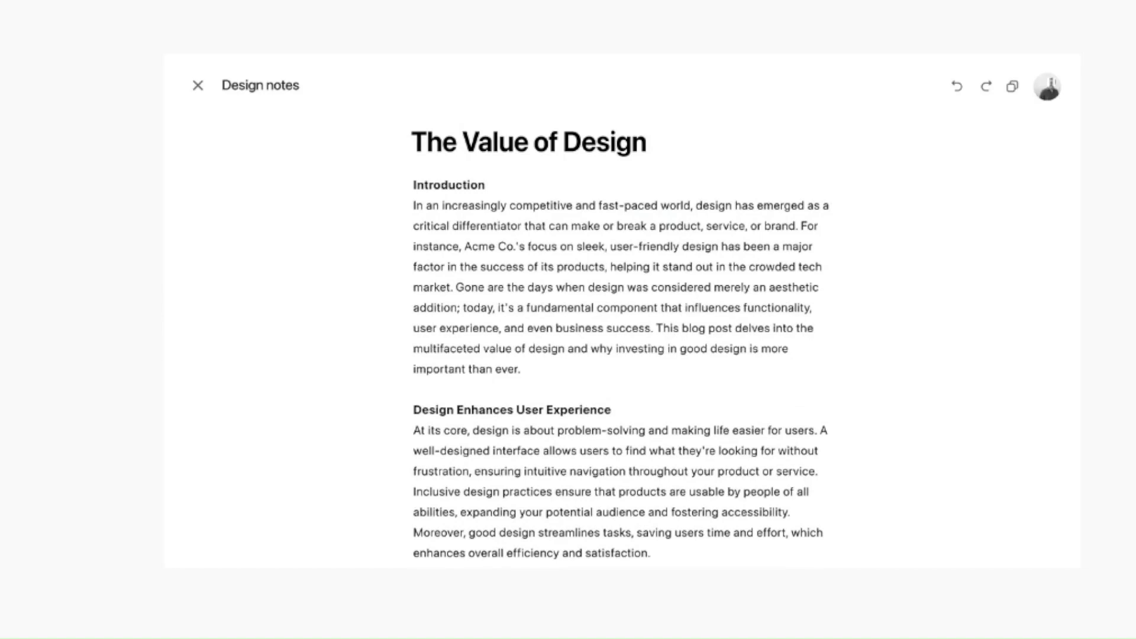
# - Ask ChatGPT to rewrite the title "The Value of Design" with the instruction "make it more creative"
pyautogui.moveTo(413, 142); pyautogui.dragTo(647, 142)
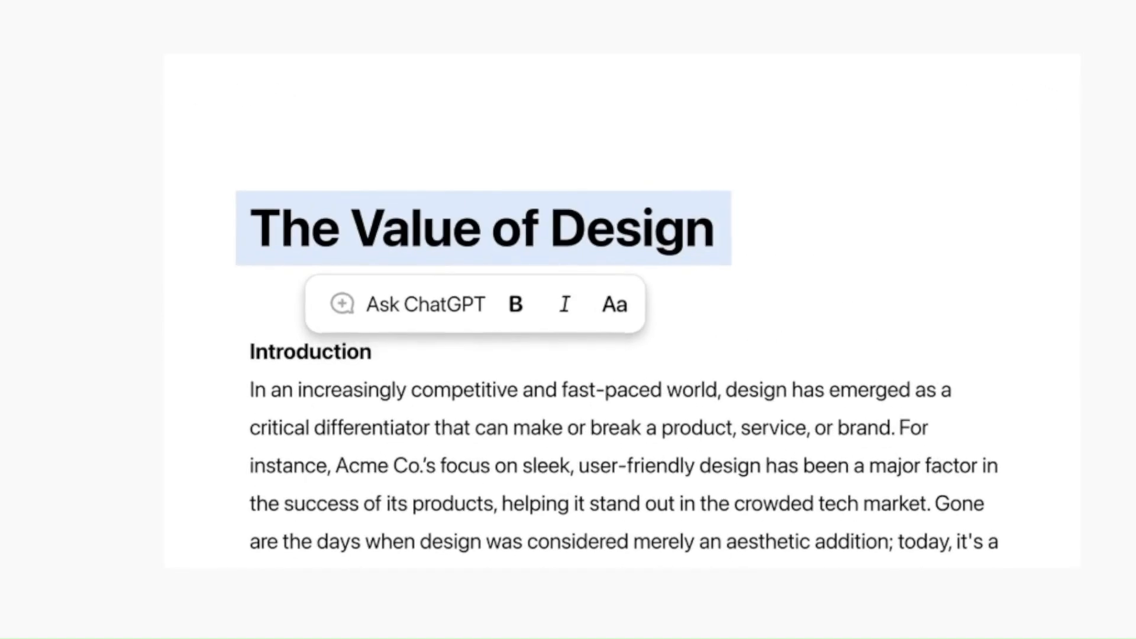
pyautogui.write('make it more creative')
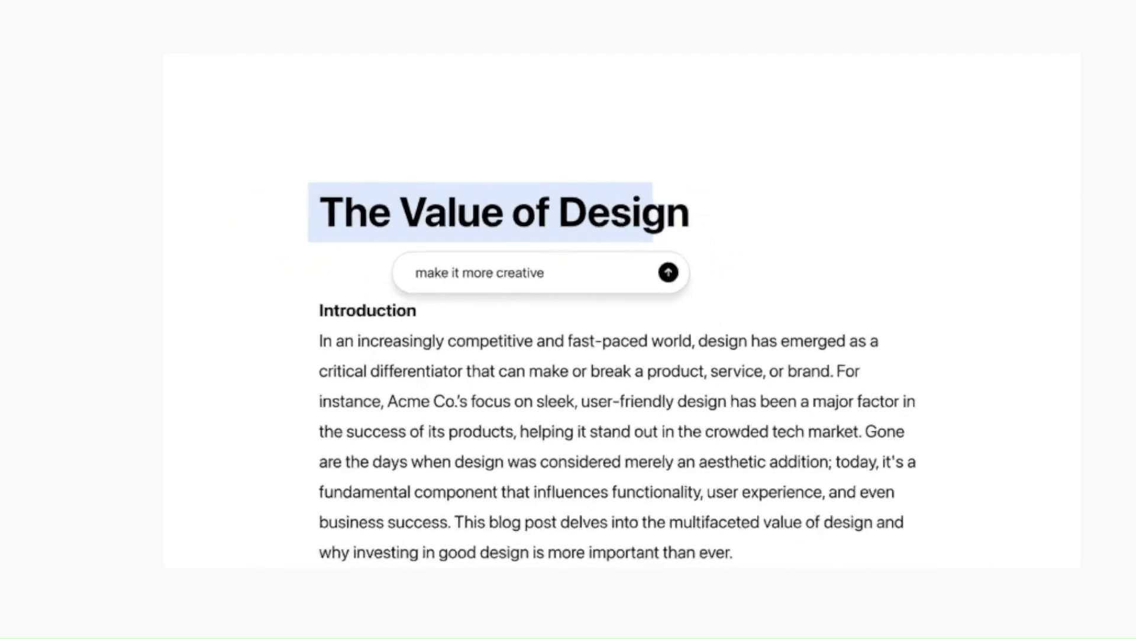
pyautogui.press('Return')
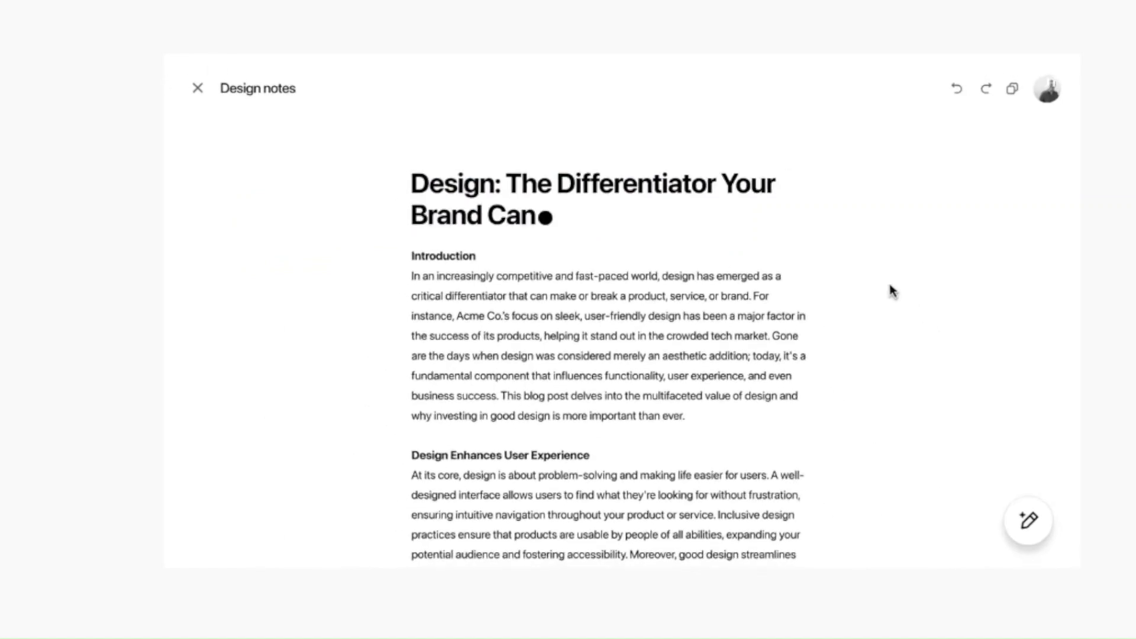
pyautogui.press('BackSpace')
pyautogui.press('BackSpace')
pyautogui.press('BackSpace')
pyautogui.press('BackSpace')
pyautogui.press('BackSpace')
pyautogui.press('BackSpace')
pyautogui.press('BackSpace')
pyautogui.moveTo(1029, 520)
pyautogui.click(1028, 439)
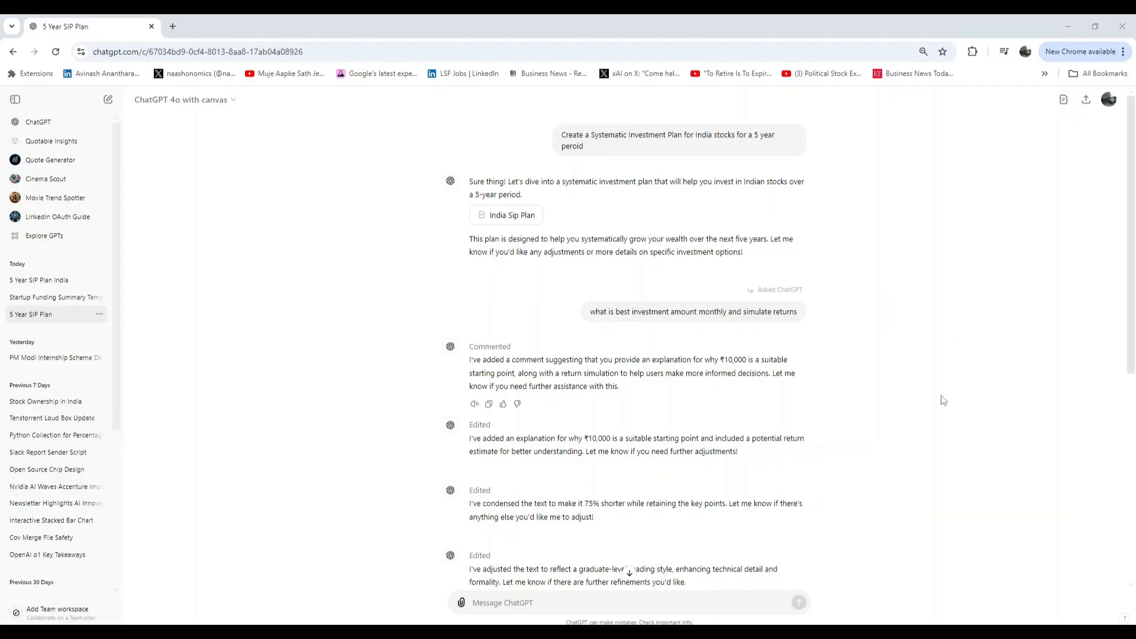
# - Start a new chat and set its model to GPT-4o with canvas
pyautogui.scroll(-6, 301, 305)
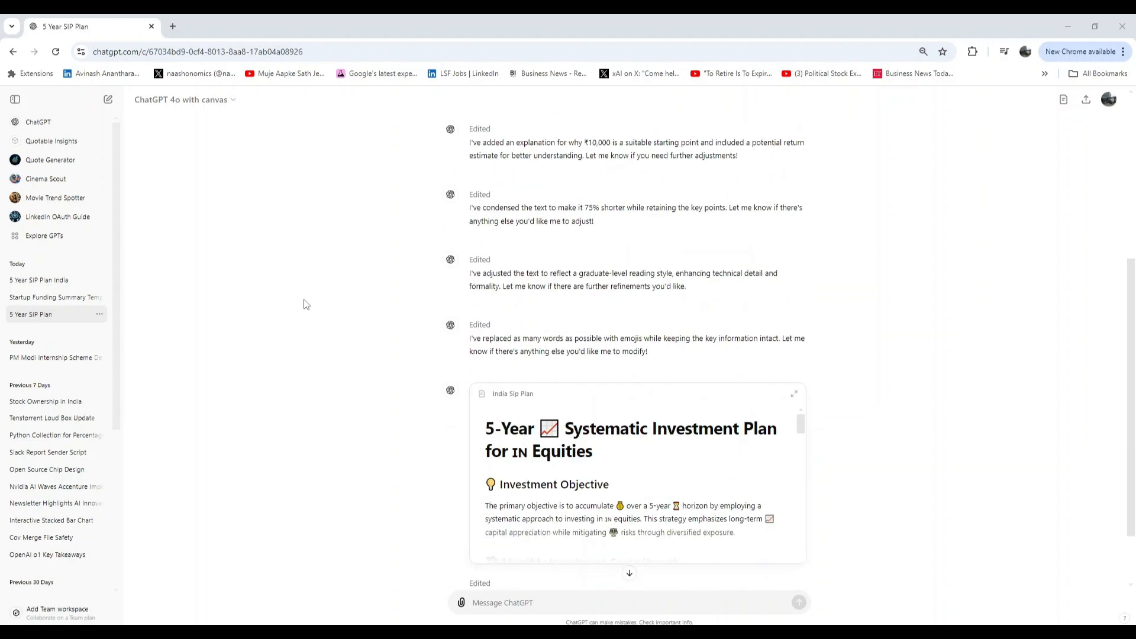
pyautogui.scroll(6, 306, 304)
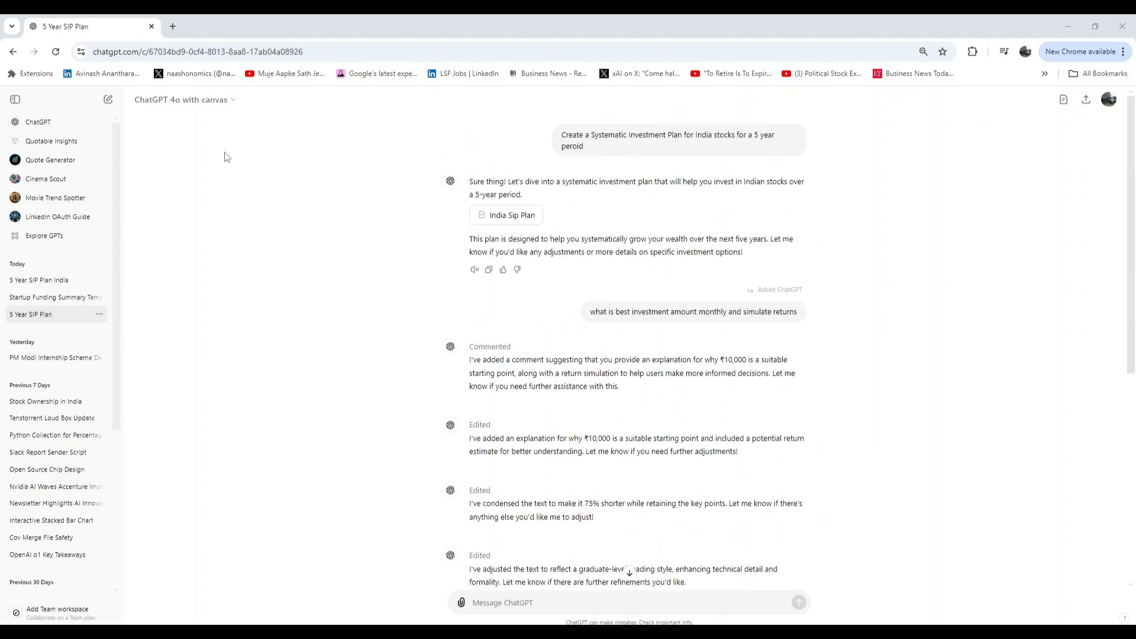
pyautogui.click(206, 102)
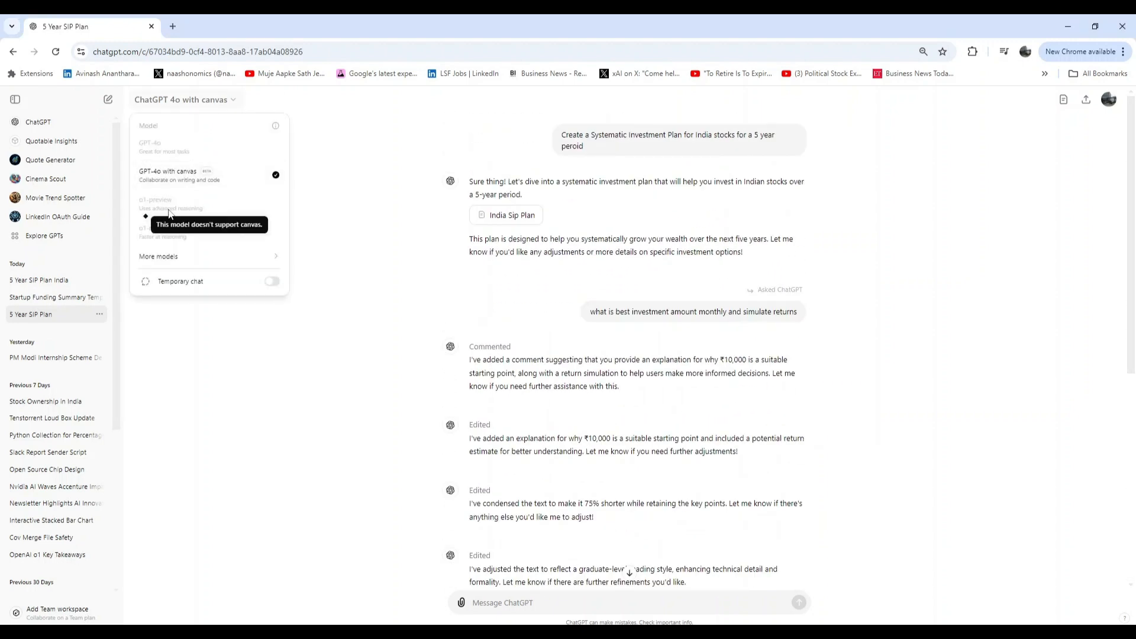
pyautogui.click(109, 102)
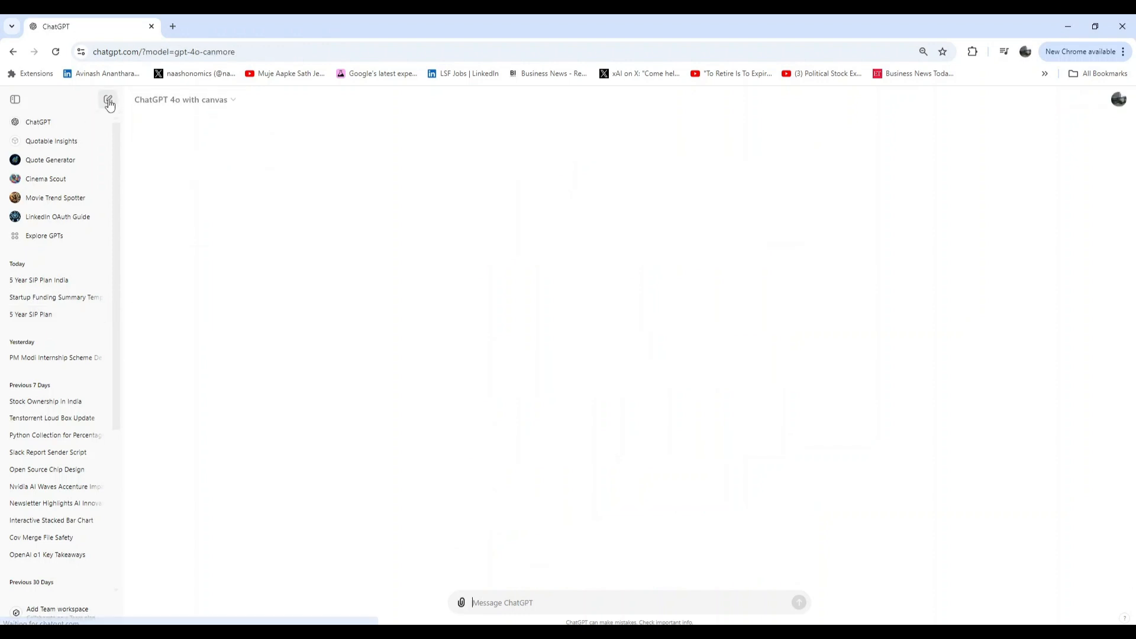
pyautogui.click(159, 101)
pyautogui.click(169, 155)
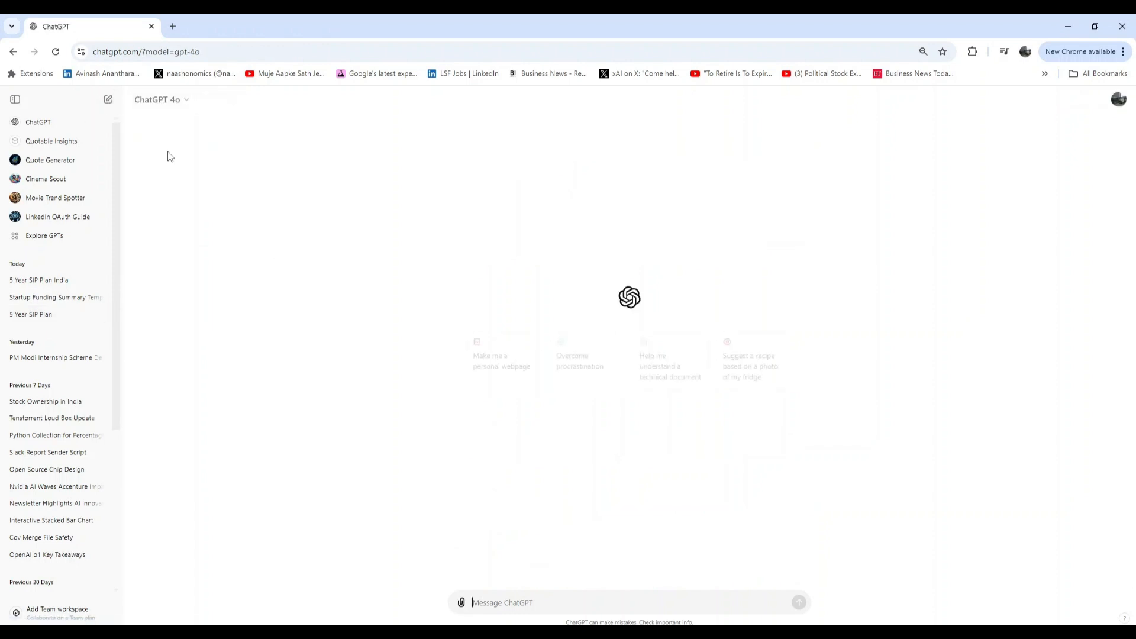
pyautogui.click(185, 101)
pyautogui.click(165, 183)
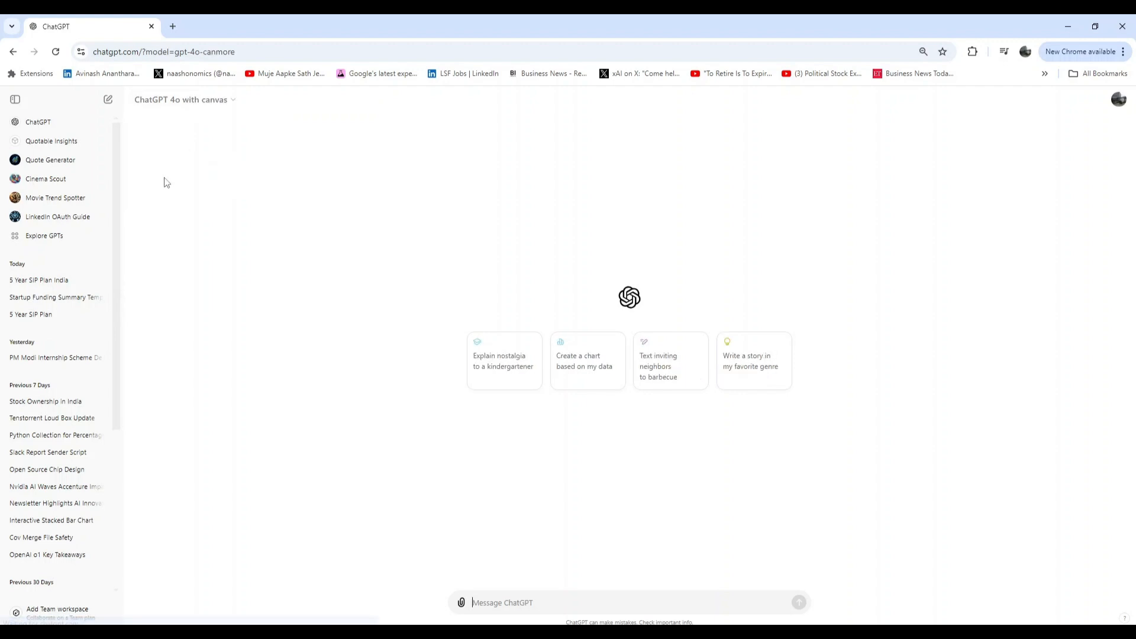
pyautogui.click(183, 102)
pyautogui.click(407, 501)
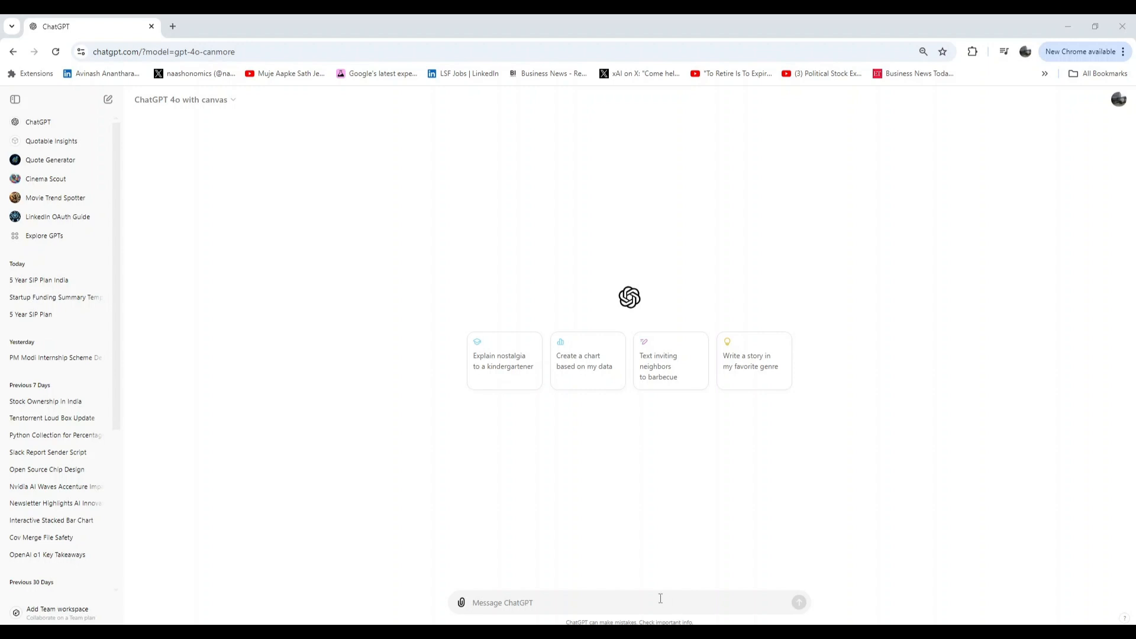
# - Send the prompt "Create a Systematic Investment Plan for India stocks for a 10 year period", correcting the misspelled last word
pyautogui.write('Create a Systematic Investment Plan for India stocks for a 5 year peroid')
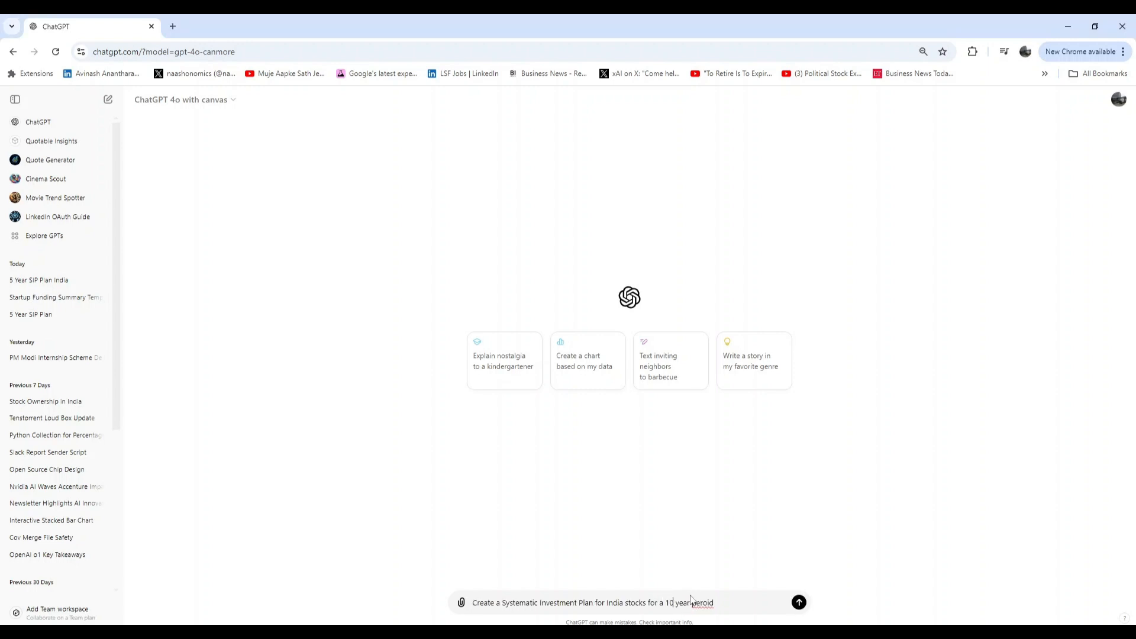
pyautogui.rightClick(713, 601)
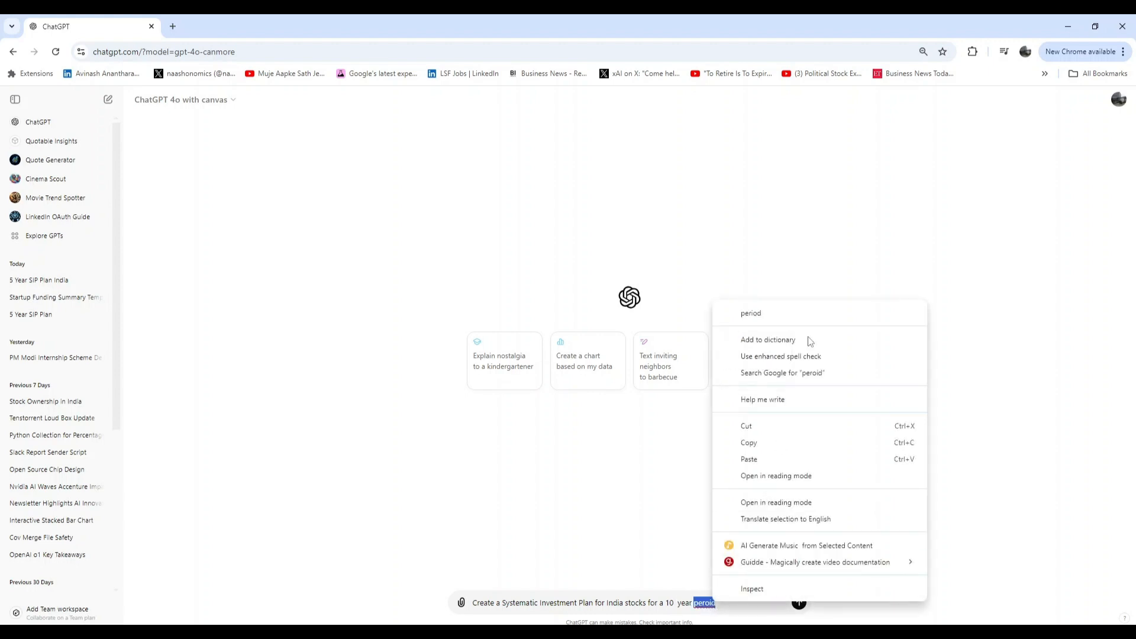
pyautogui.click(789, 315)
pyautogui.click(798, 602)
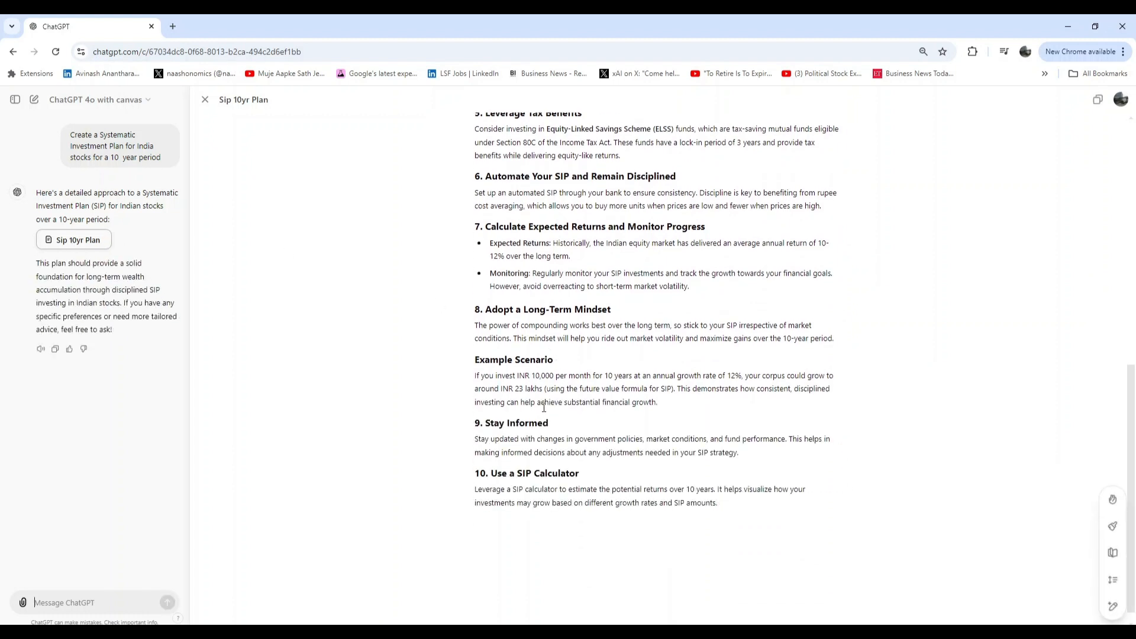
# - Change the reading level of the Sip 10yr Plan canvas document to Graduate School
pyautogui.scroll(-1, 544, 408)
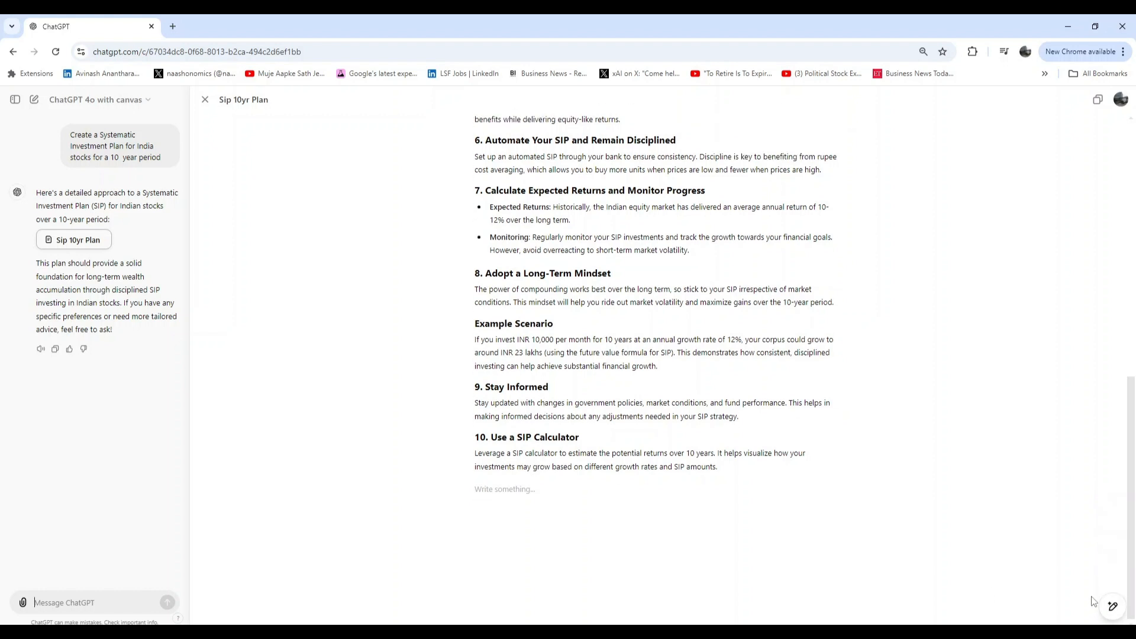
pyautogui.moveTo(1120, 615)
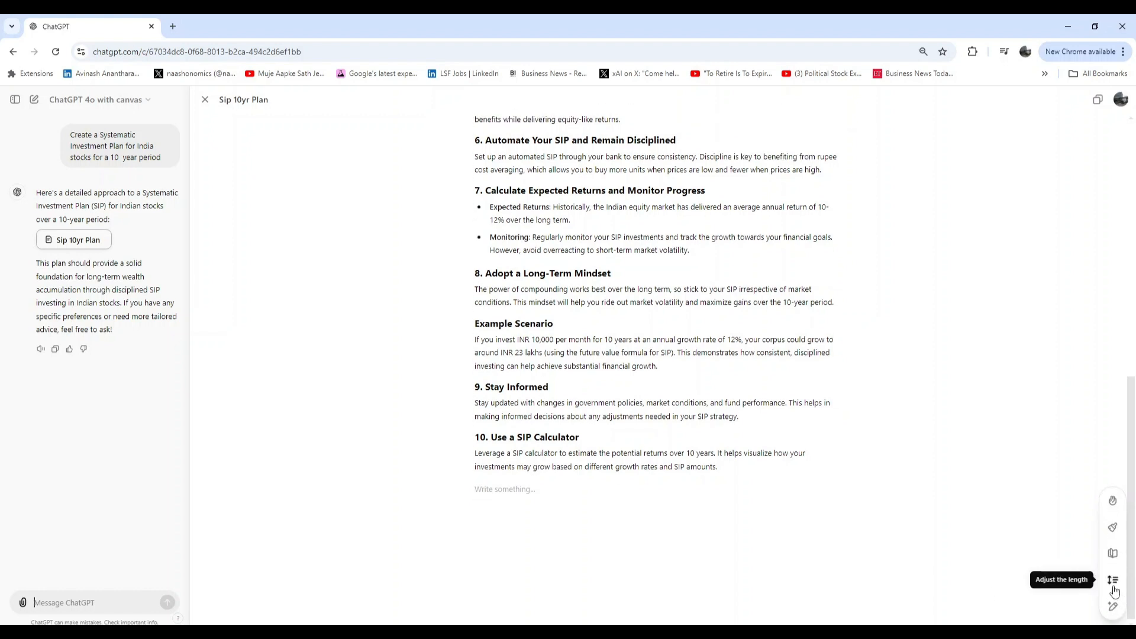
pyautogui.click(1113, 552)
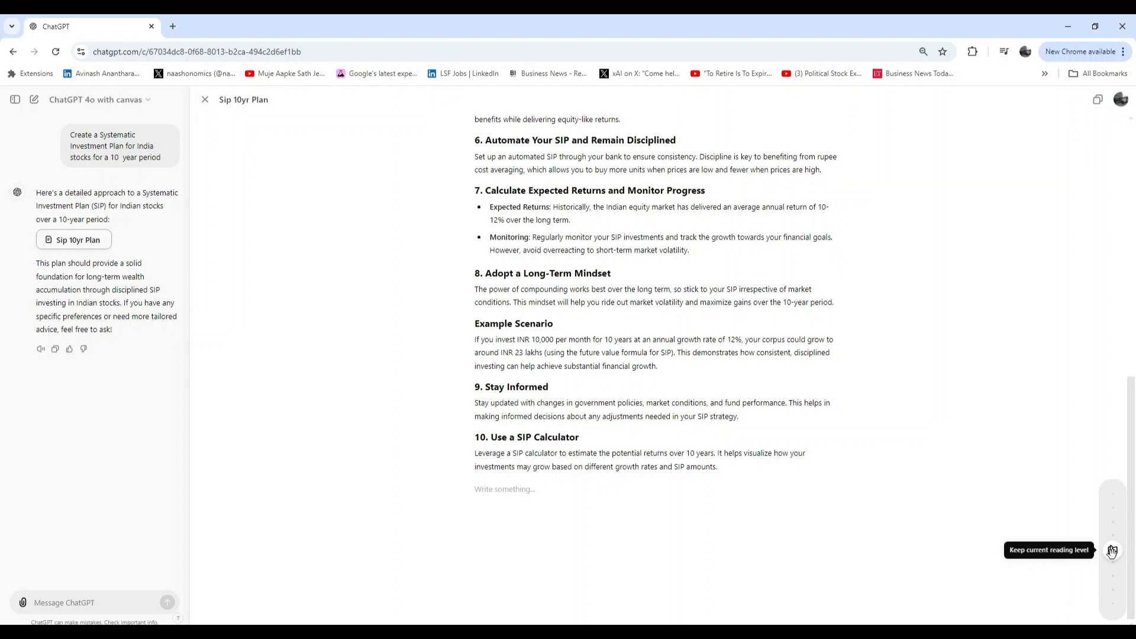
pyautogui.moveTo(1112, 549); pyautogui.dragTo(1112, 497)
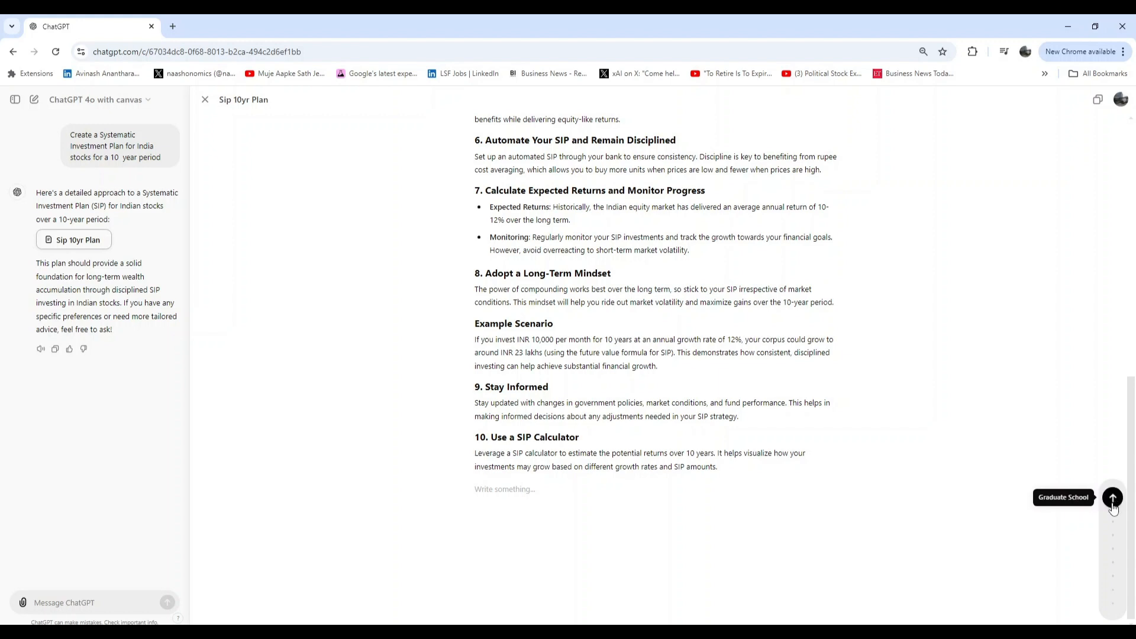
pyautogui.click(1113, 500)
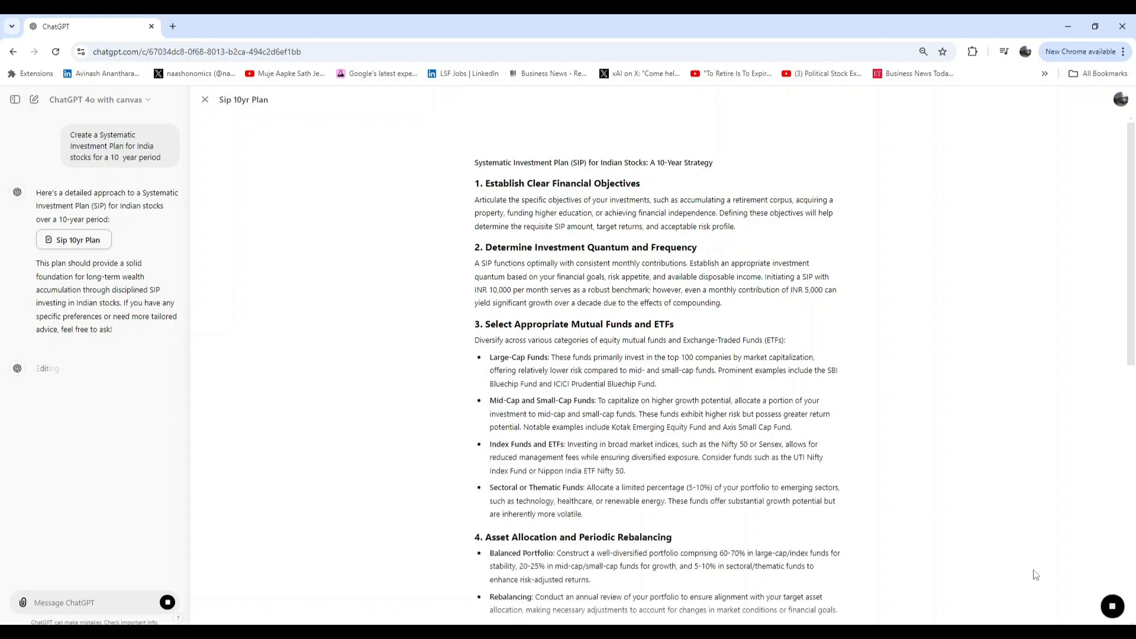
# - Adjust the length of the Sip 10yr Plan document to a shorter version
pyautogui.scroll(-1, 633, 562)
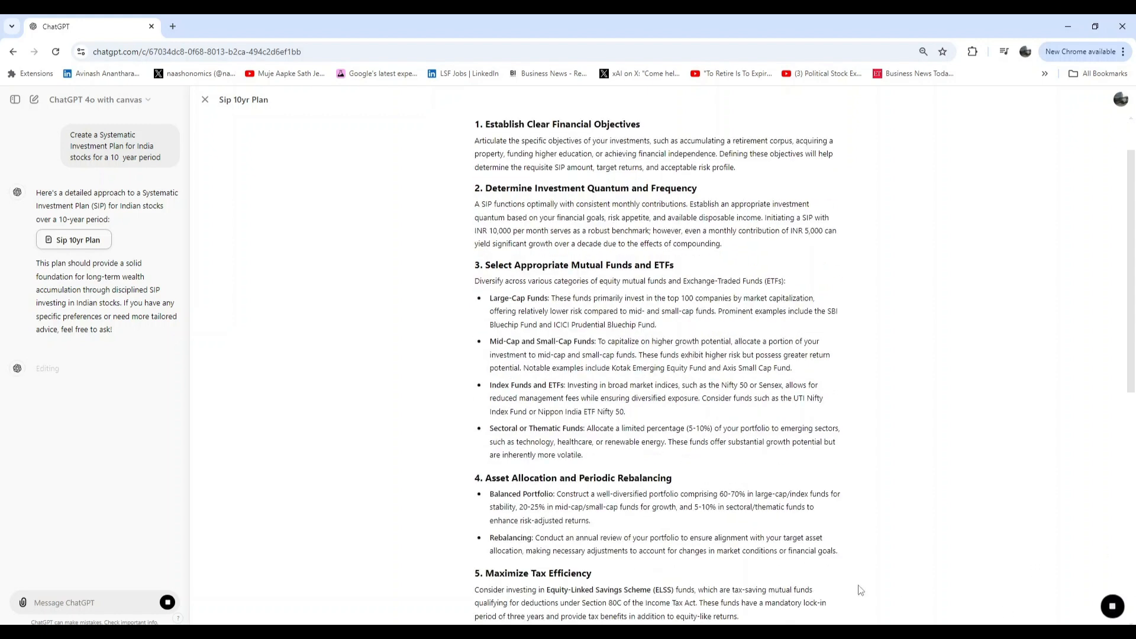
pyautogui.scroll(-4, 716, 526)
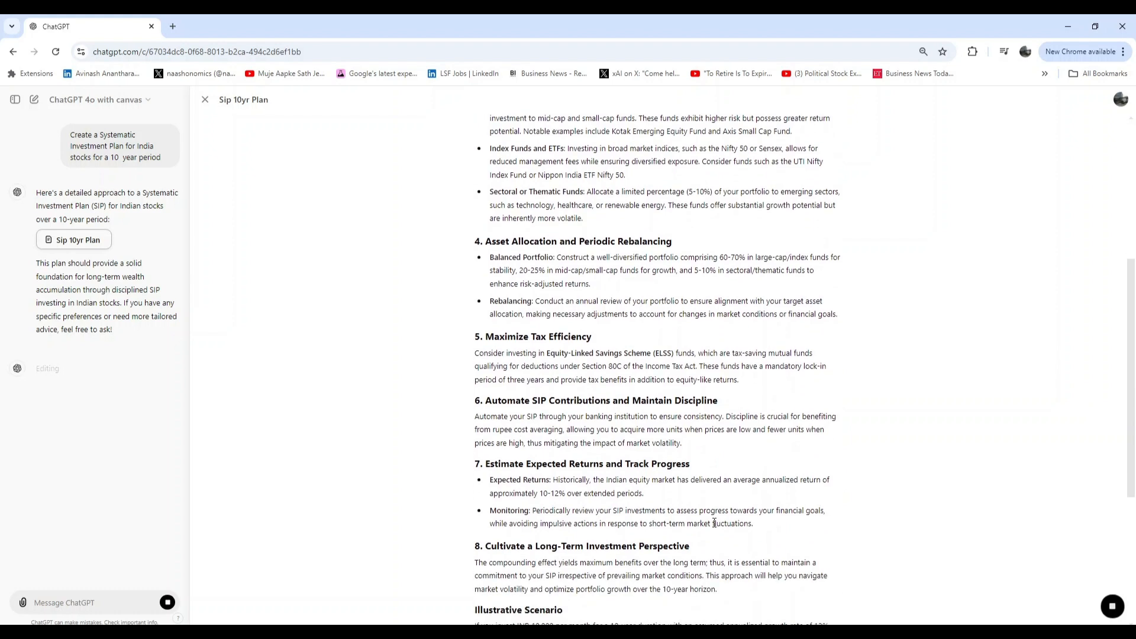
pyautogui.scroll(-5, 714, 523)
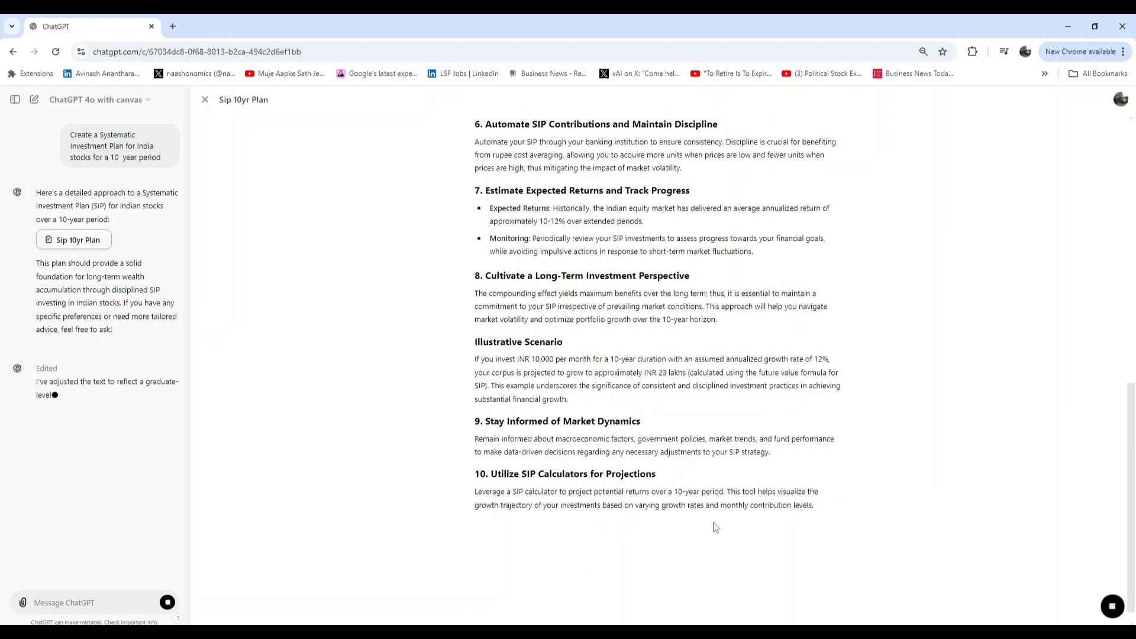
pyautogui.moveTo(1099, 603)
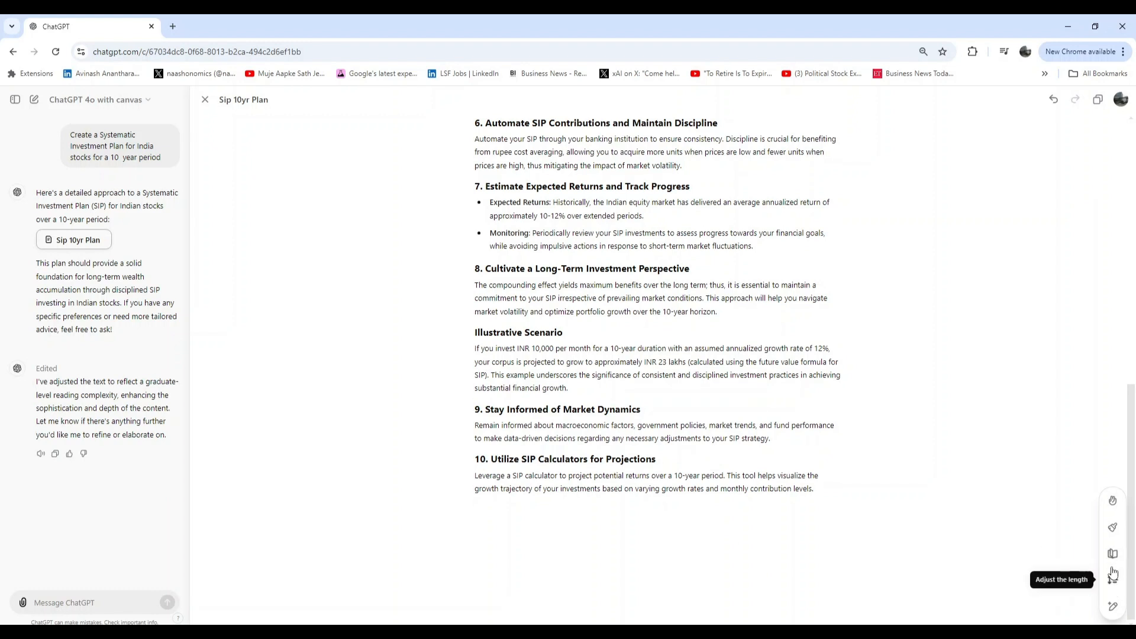
pyautogui.click(1112, 581)
pyautogui.moveTo(1110, 550); pyautogui.dragTo(1112, 583)
pyautogui.click(1110, 583)
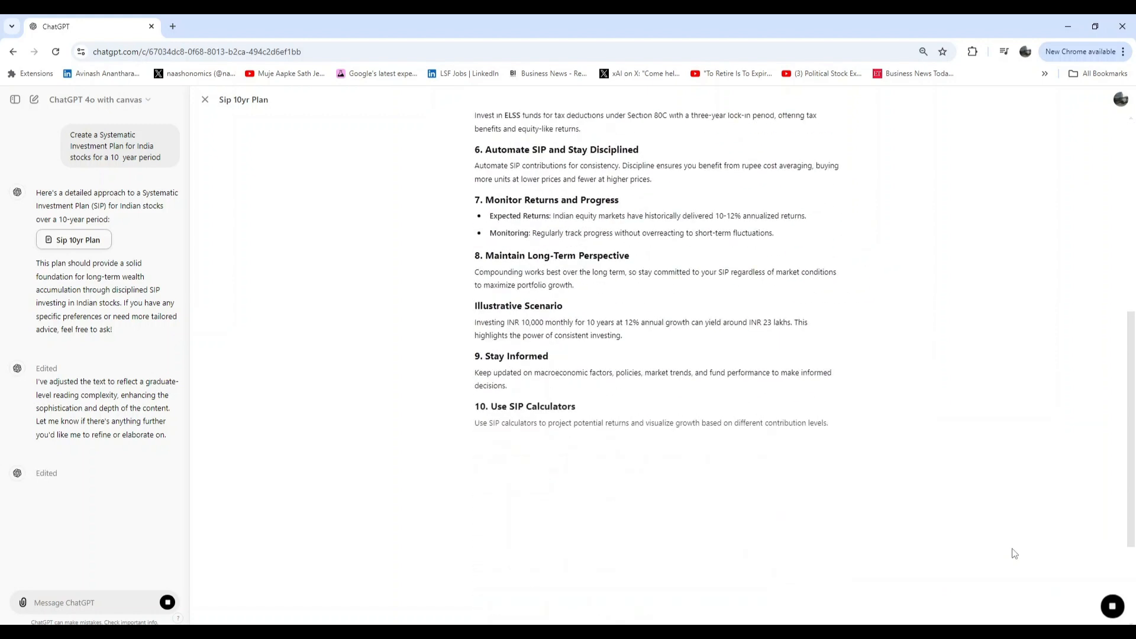
# - Add emojis in place of words throughout the Sip 10yr Plan document
pyautogui.moveTo(1115, 606)
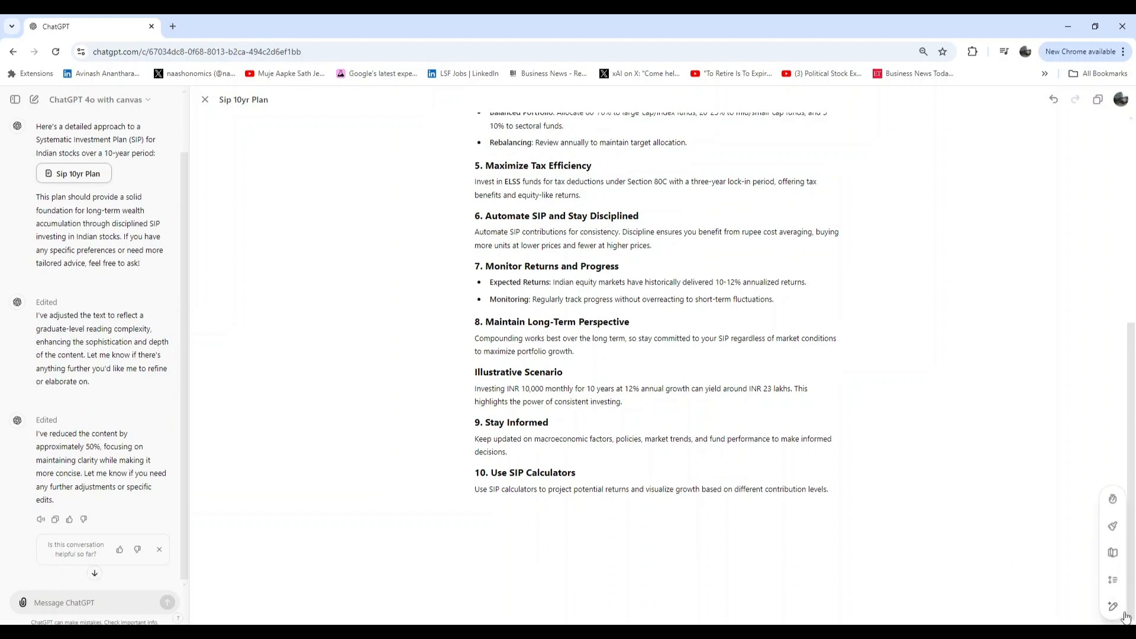
pyautogui.click(1112, 501)
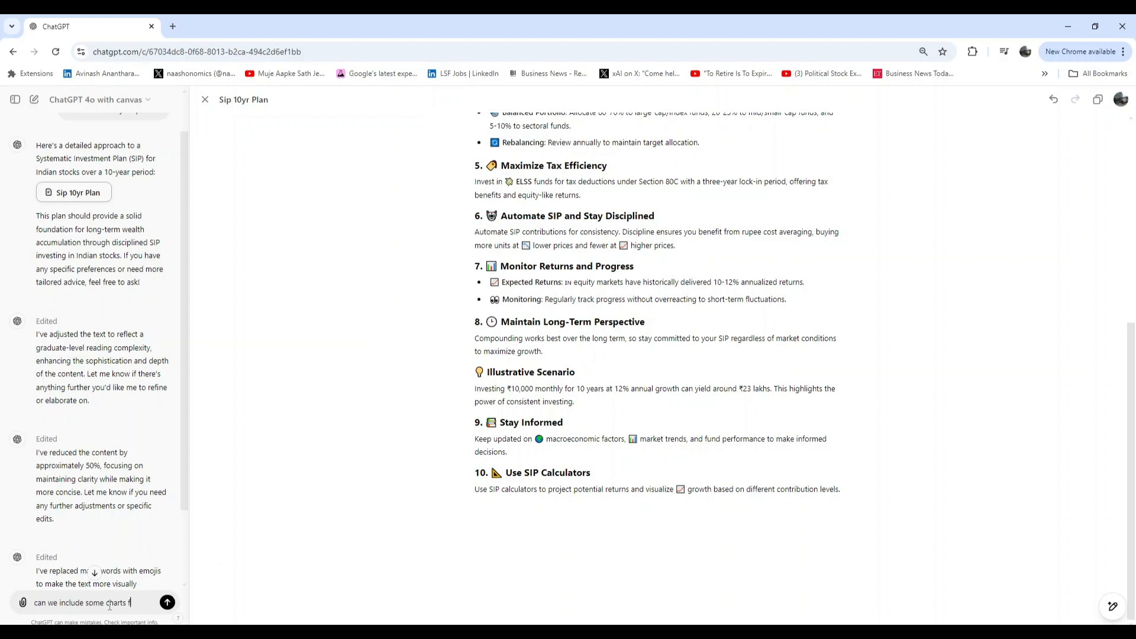
# - Send the follow-up request "can we include some charts for older data?" and review the plan from its beginning
pyautogui.write('er d')
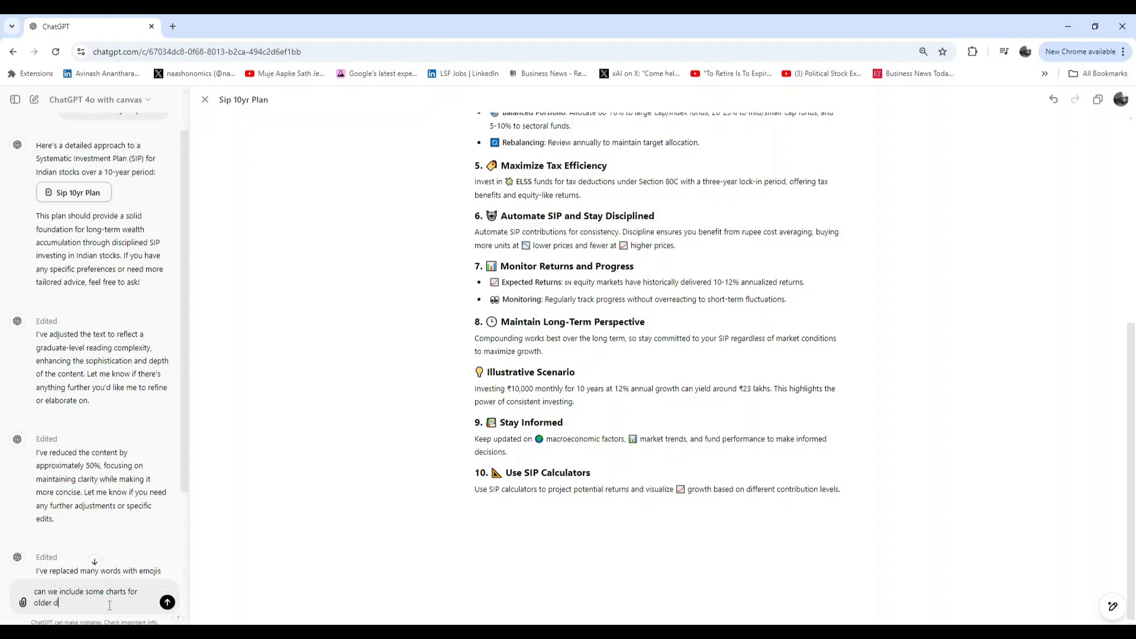
pyautogui.press('Return')
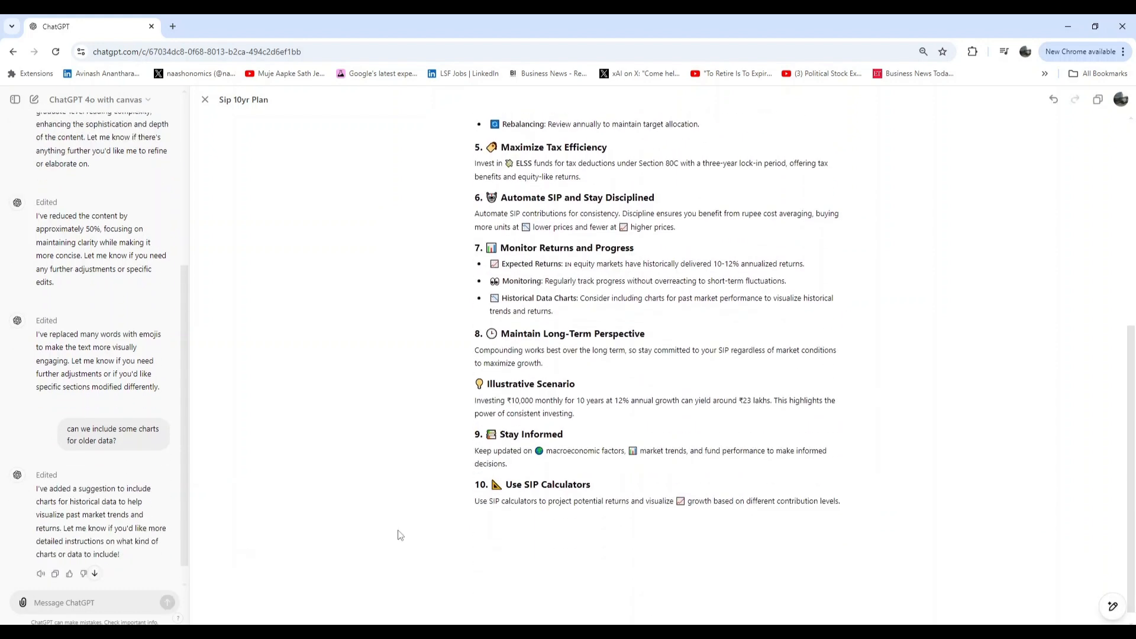
pyautogui.scroll(6, 598, 528)
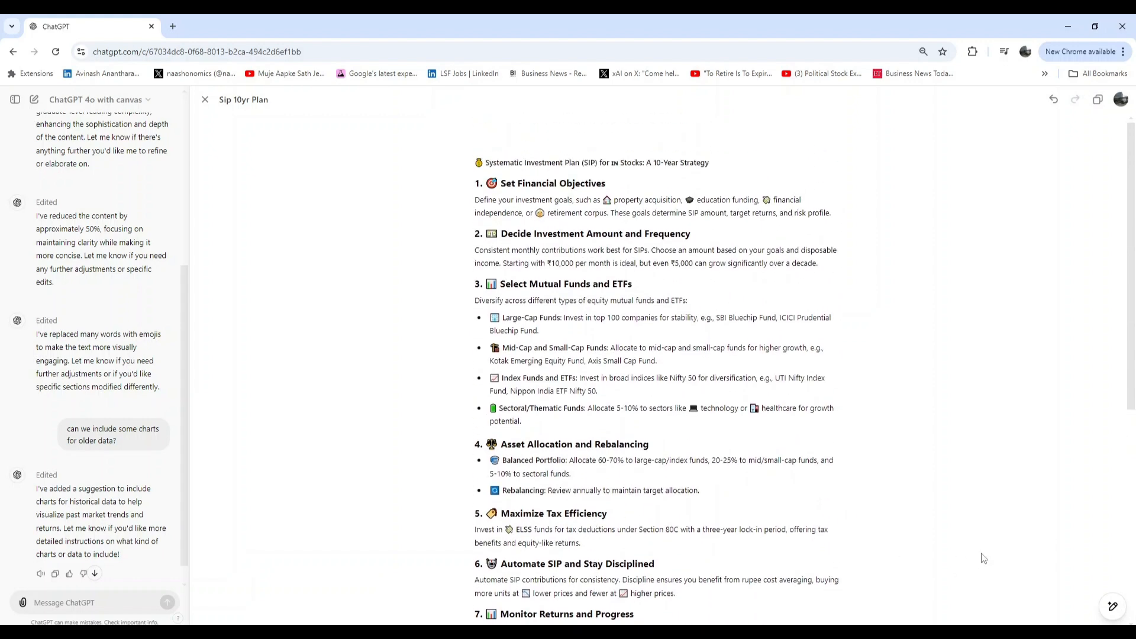